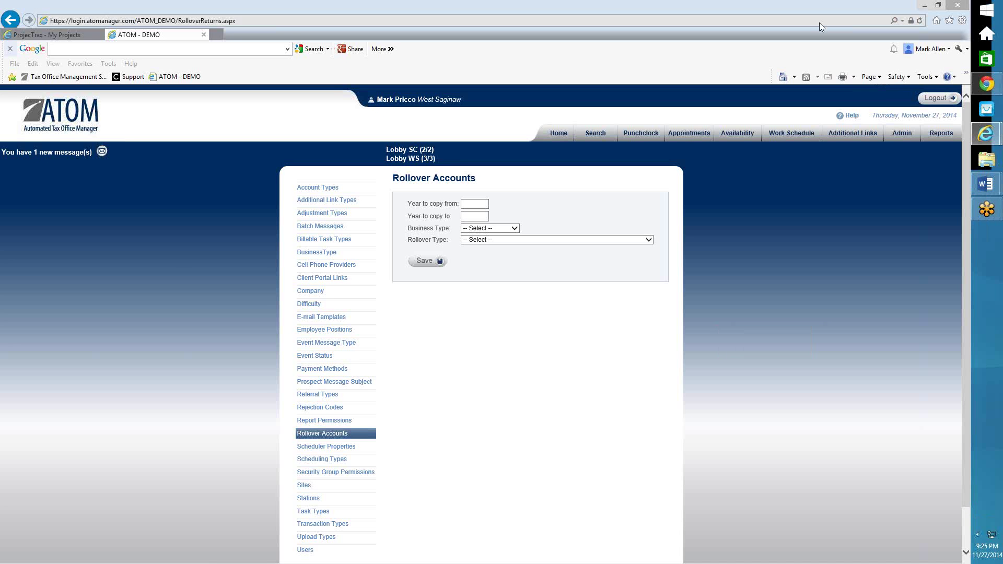
# Step: Open the Rollover Accounts page and review the available business type and rollover type options
pyautogui.click(901, 135)
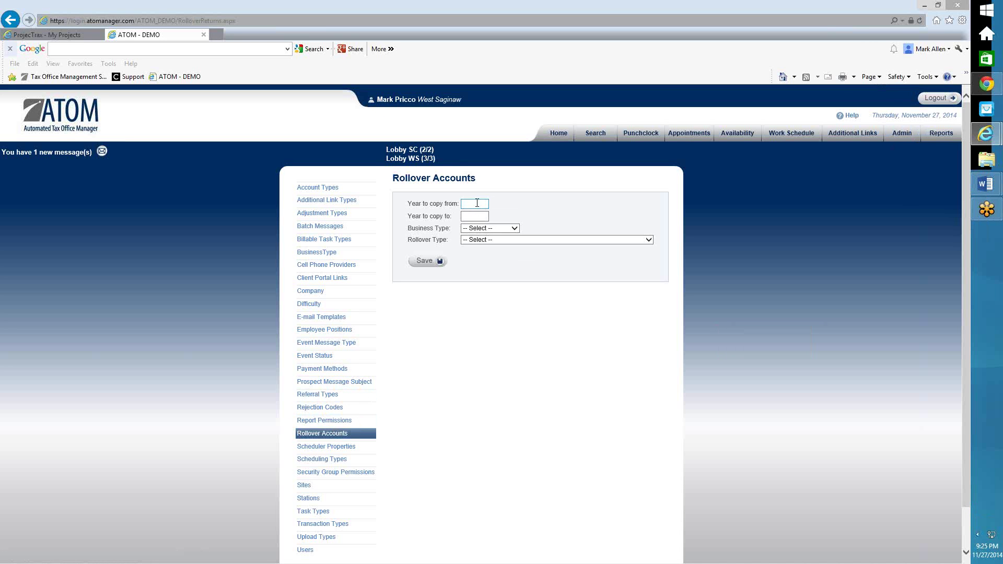
pyautogui.click(493, 232)
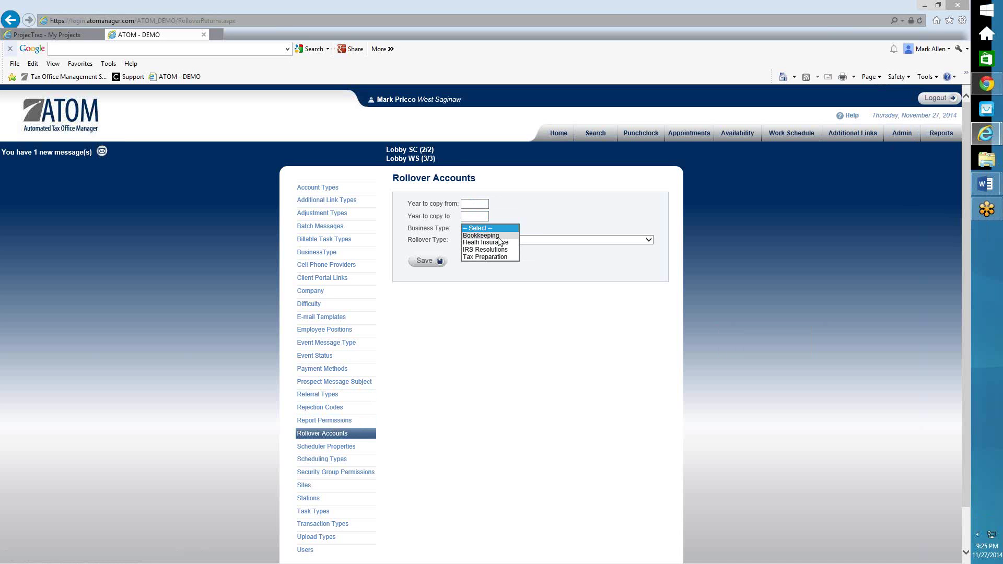
pyautogui.click(546, 228)
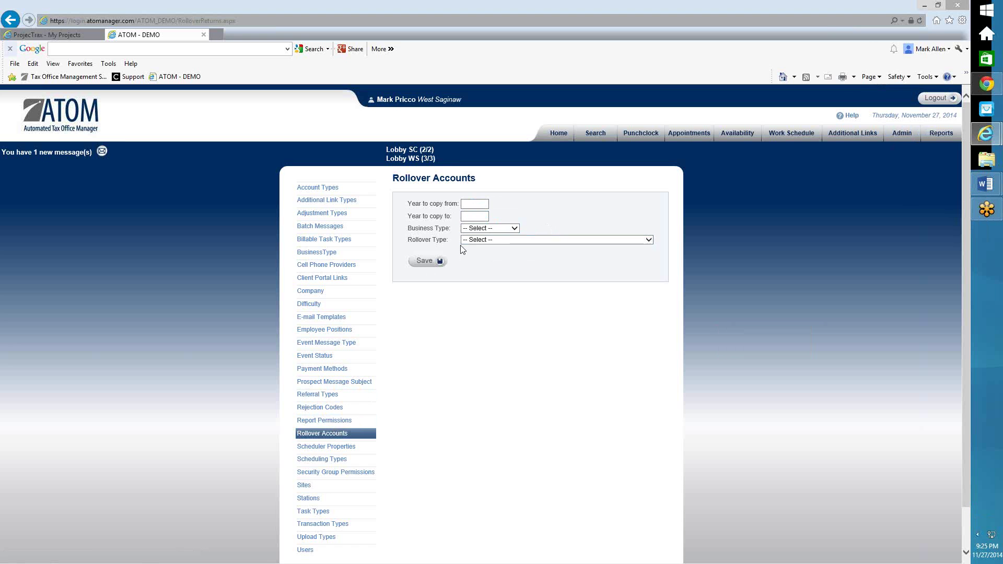
pyautogui.click(489, 242)
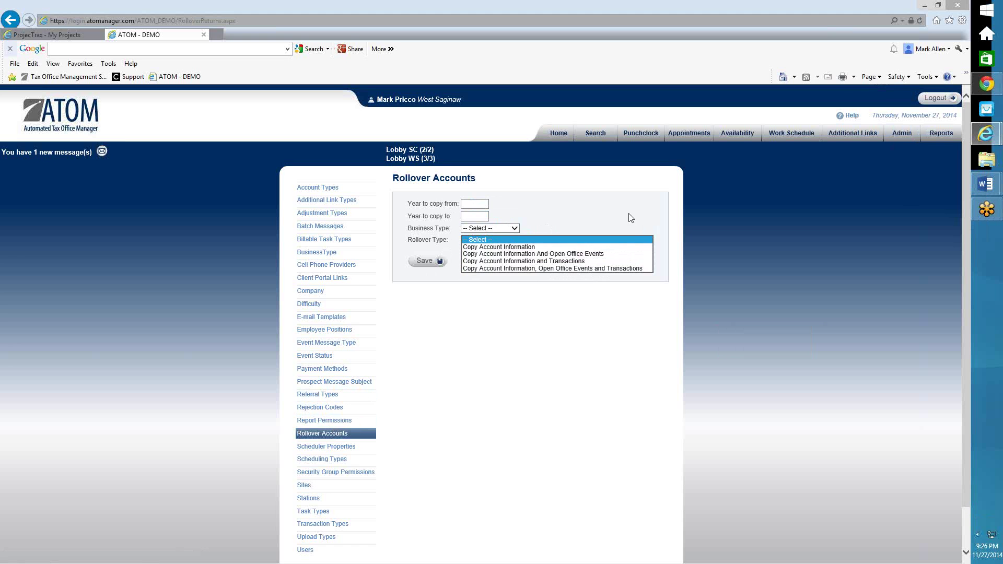
# Step: Search the client accounts for the Bookkeeping business type
pyautogui.click(598, 136)
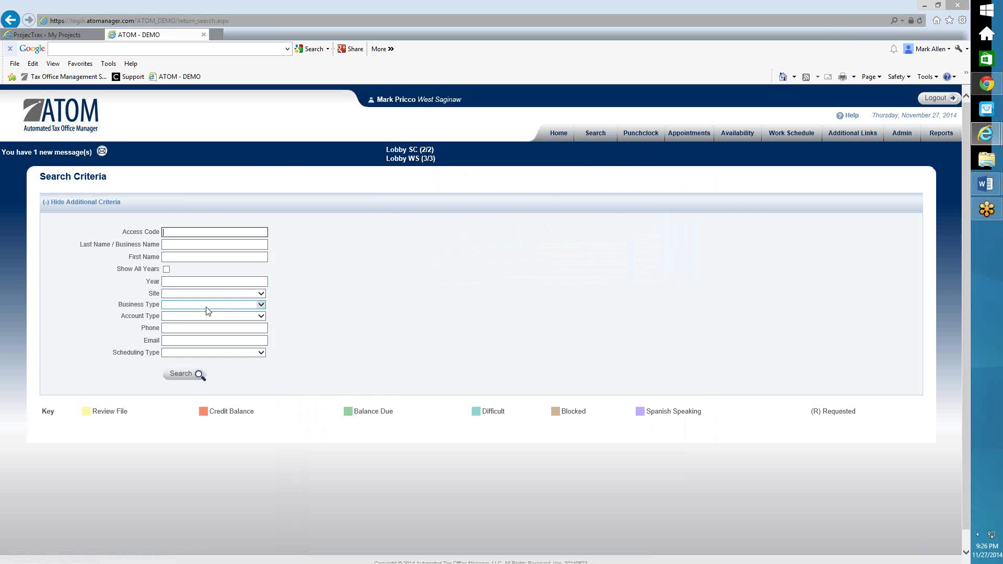
pyautogui.click(209, 304)
pyautogui.click(196, 312)
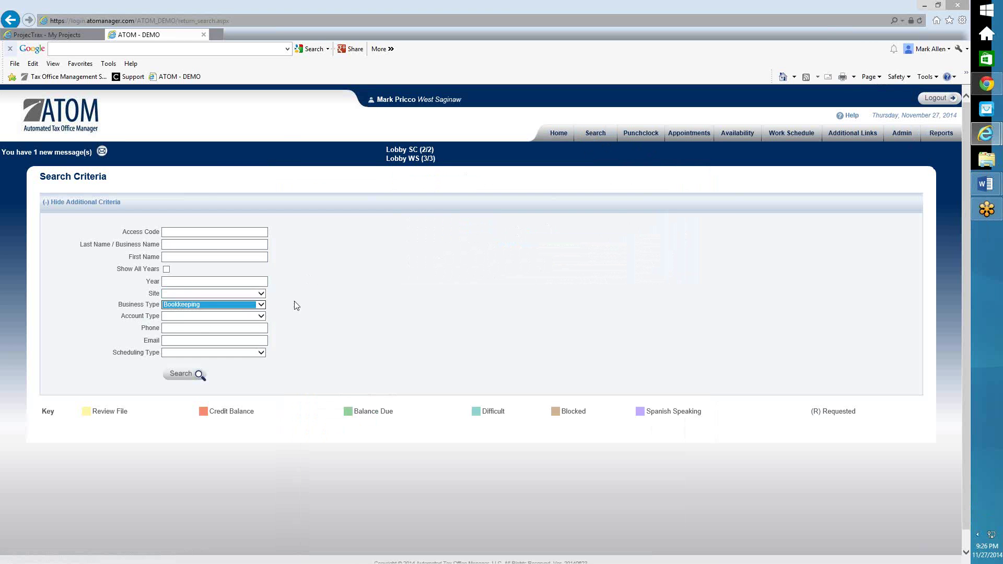
pyautogui.click(181, 373)
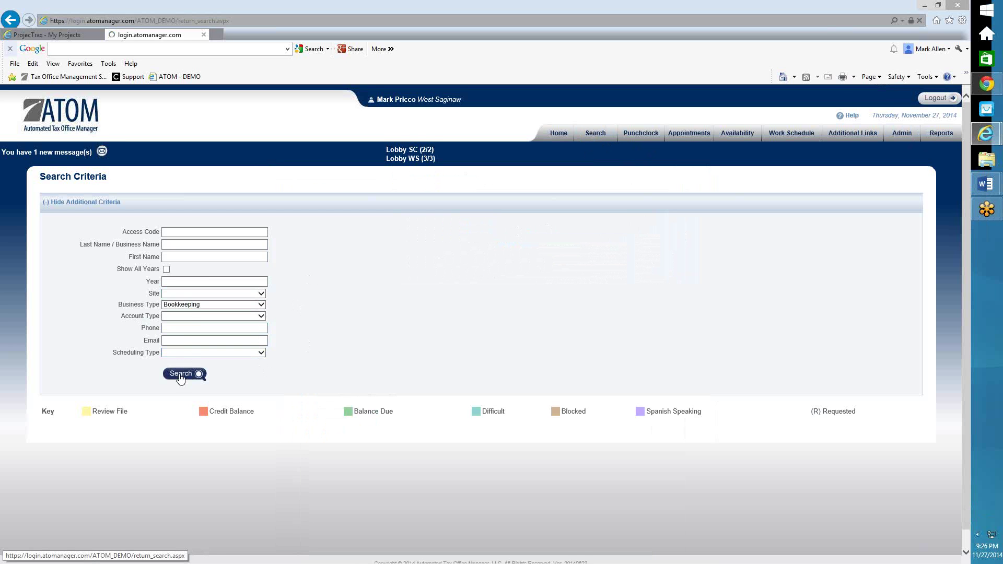
pyautogui.scroll(-1, 466, 351)
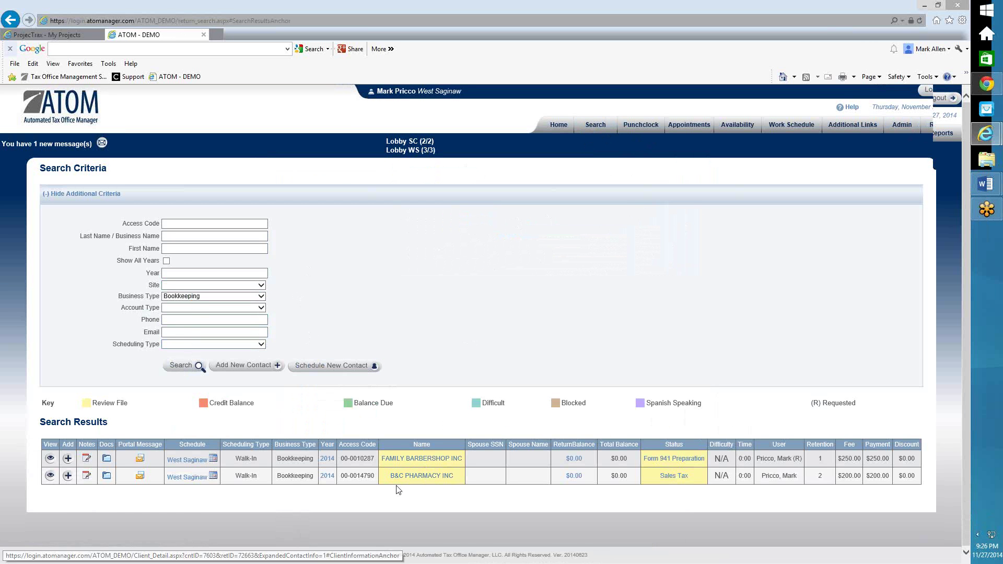
# Step: Open the B&C PHARMACY INC 2014 account and examine its account information, office events and transactions before the rollover
pyautogui.click(51, 476)
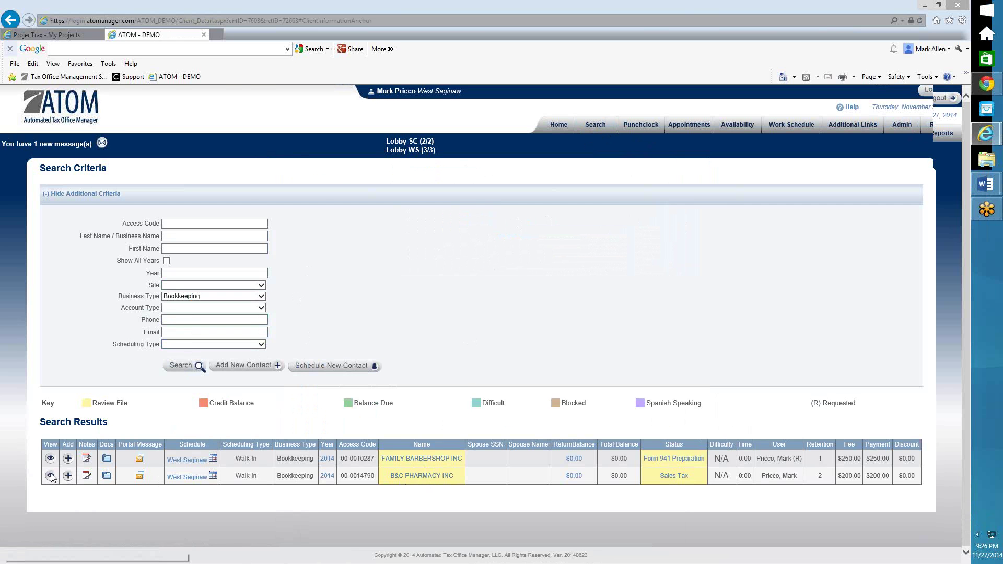
pyautogui.scroll(1, 261, 366)
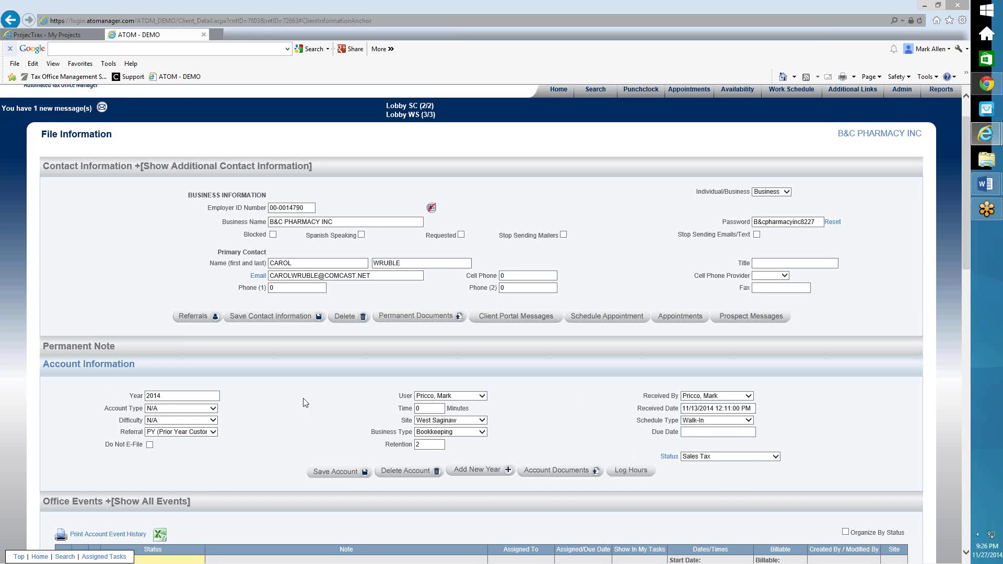
pyautogui.scroll(-4, 326, 433)
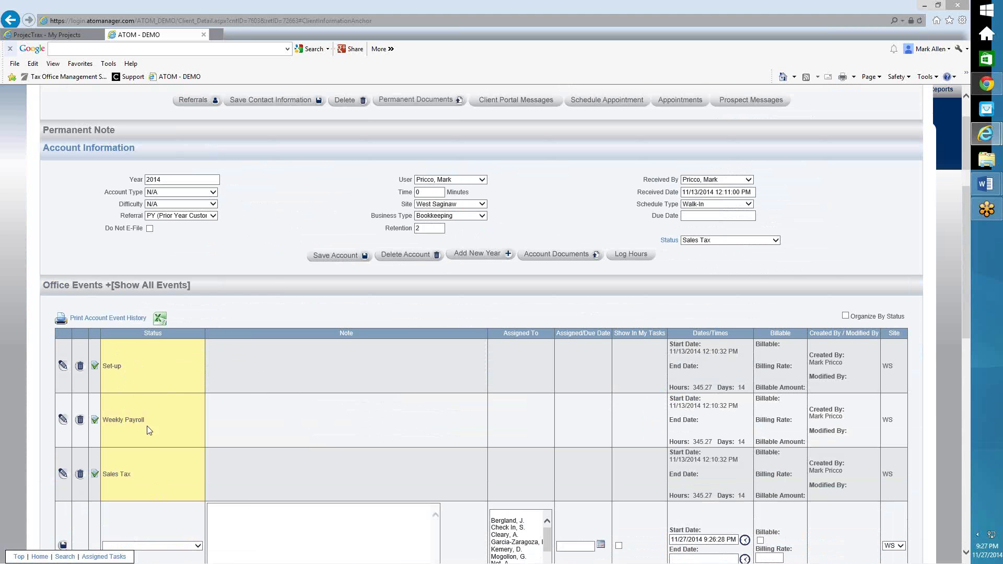
pyautogui.scroll(-1, 143, 486)
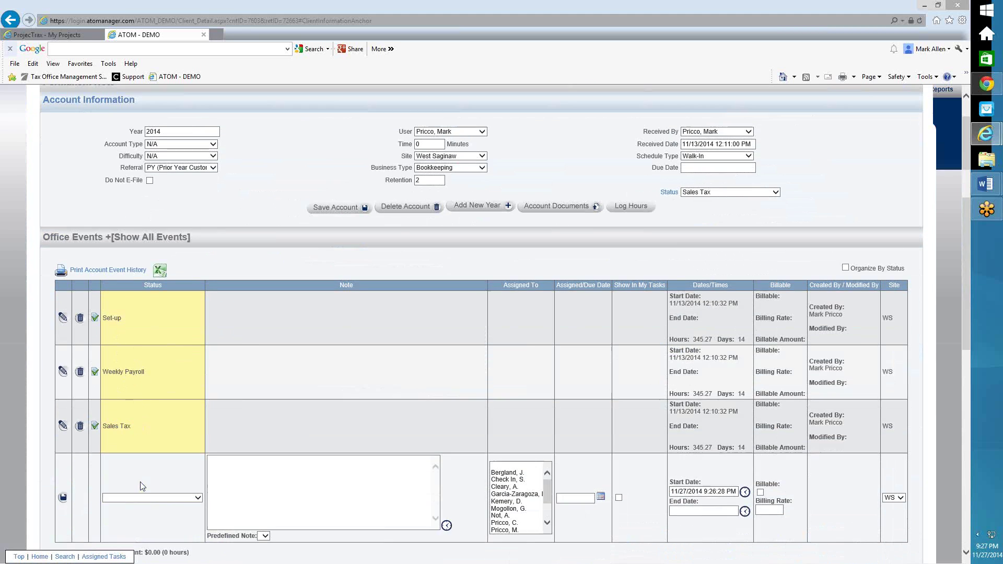
pyautogui.scroll(-2, 142, 485)
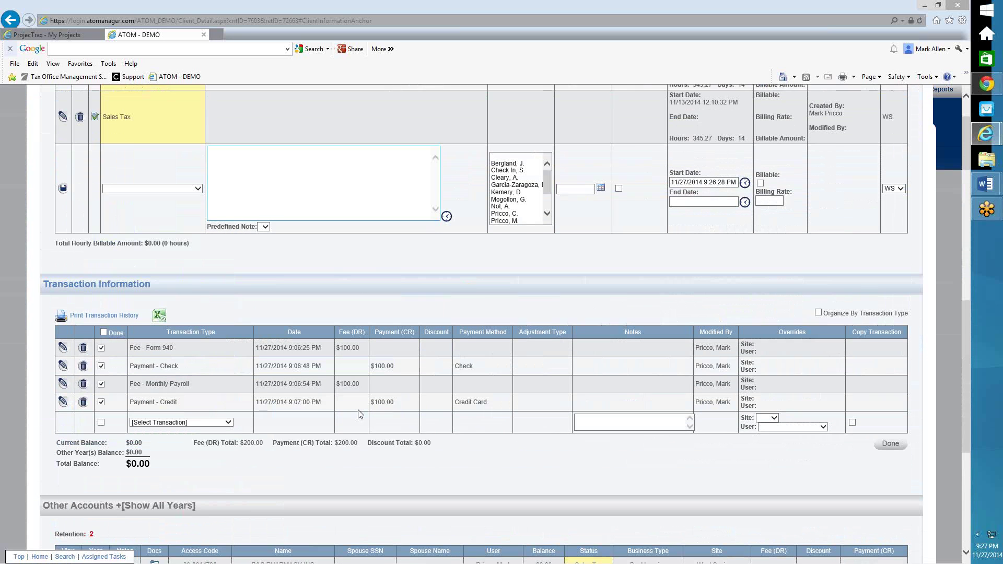
pyautogui.scroll(-4, 365, 409)
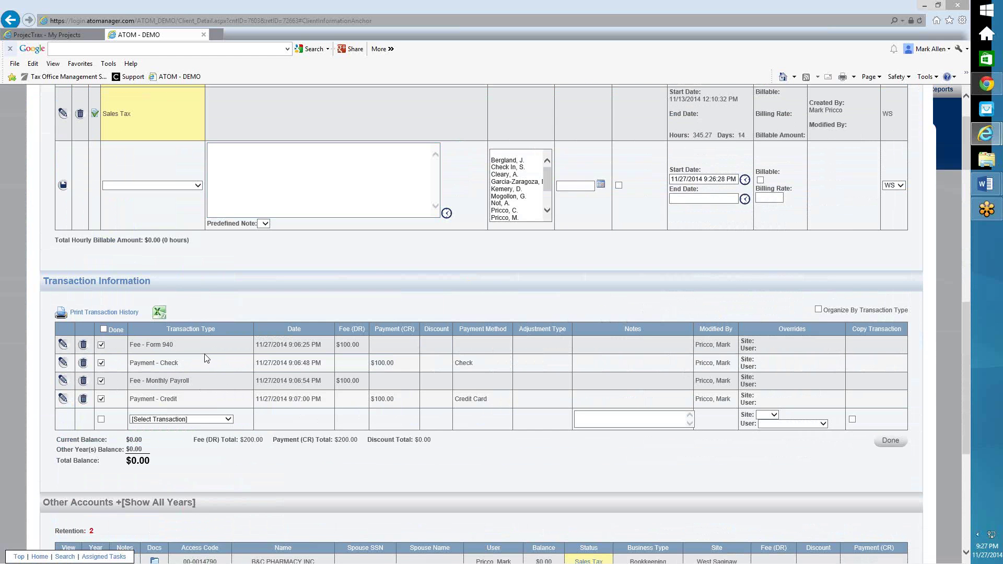
pyautogui.scroll(5, 219, 351)
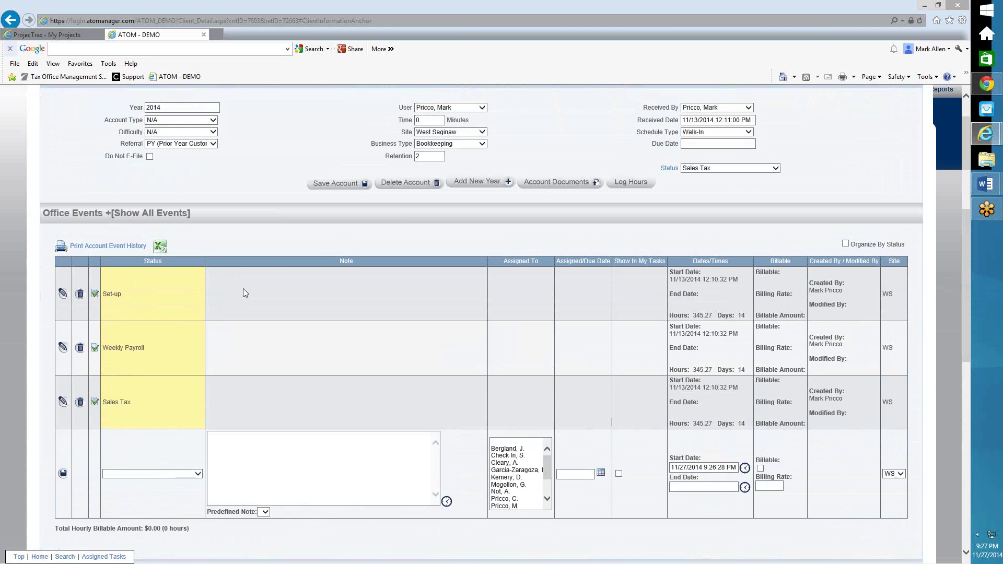
pyautogui.scroll(1, 202, 224)
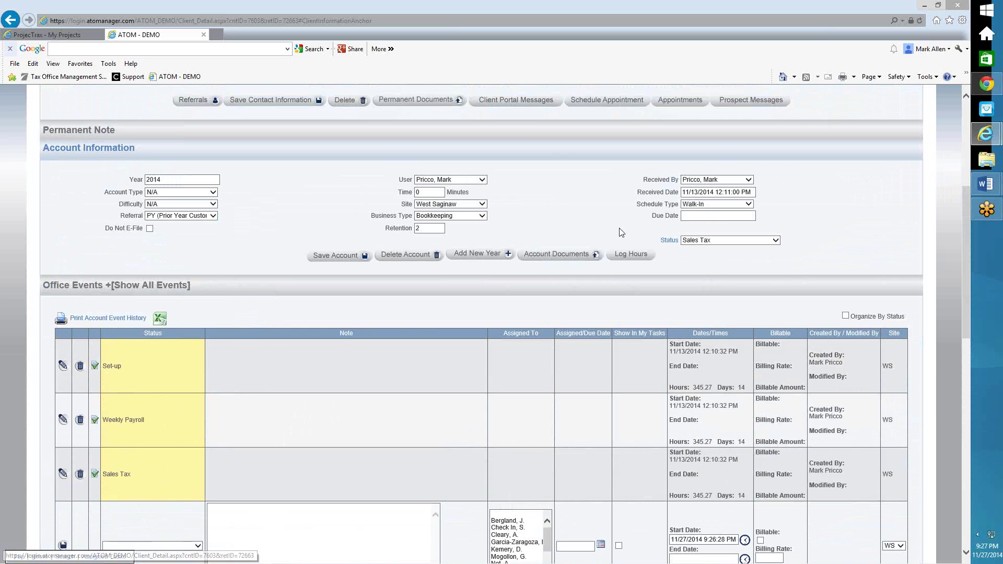
pyautogui.scroll(5, 602, 214)
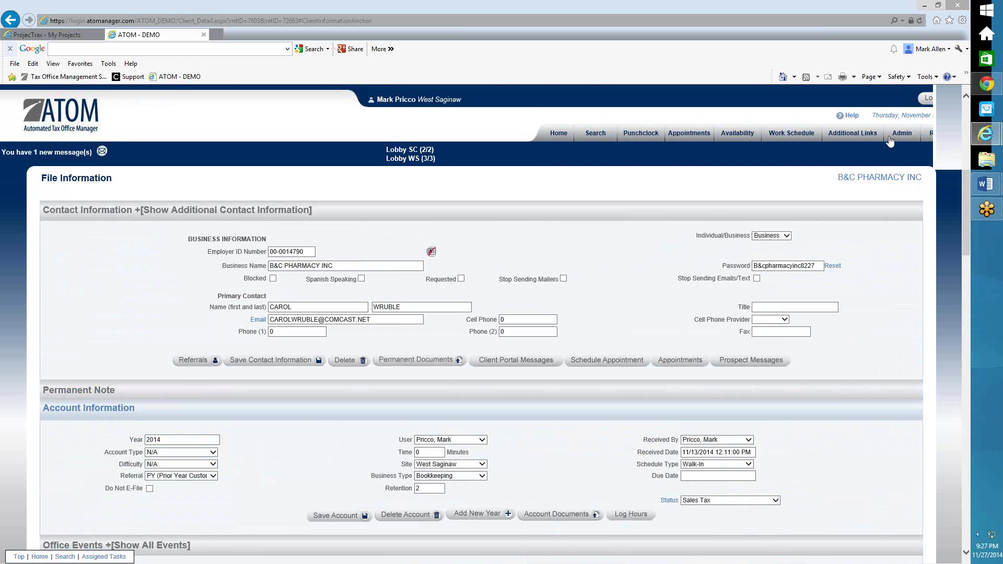
# Step: Return to Rollover Accounts in the administration area and set the years to copy from 2014 to 2015
pyautogui.click(899, 139)
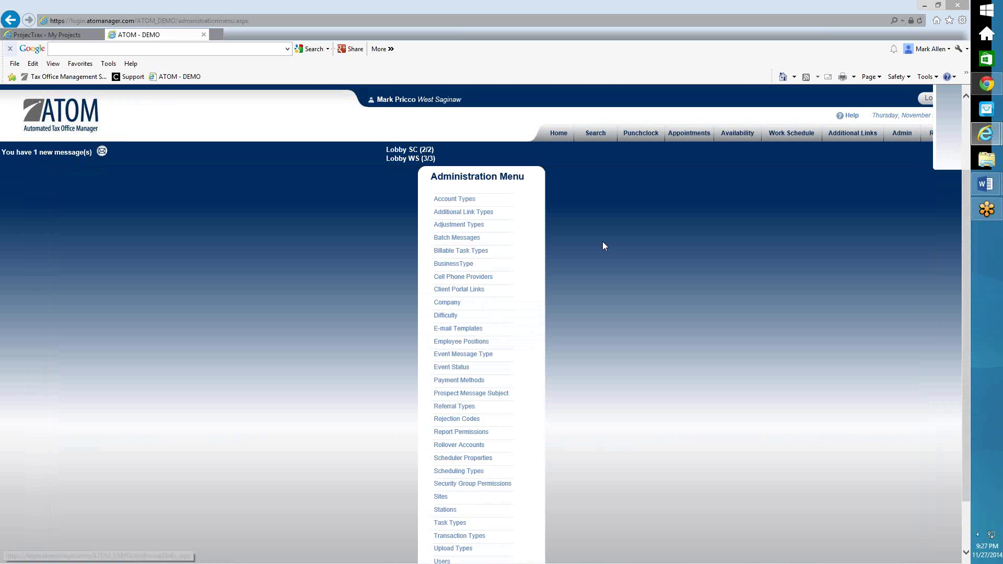
pyautogui.click(494, 448)
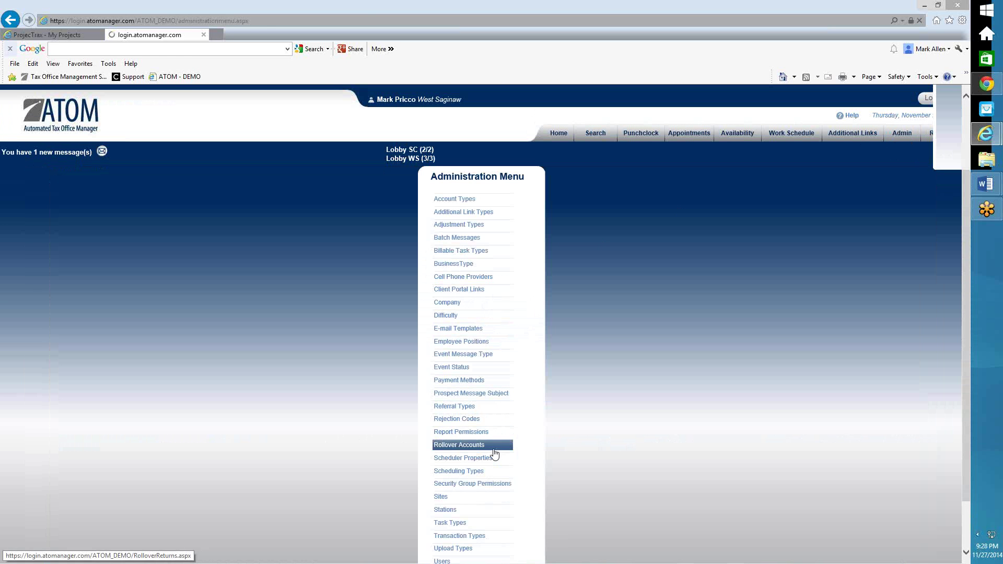
pyautogui.click(480, 204)
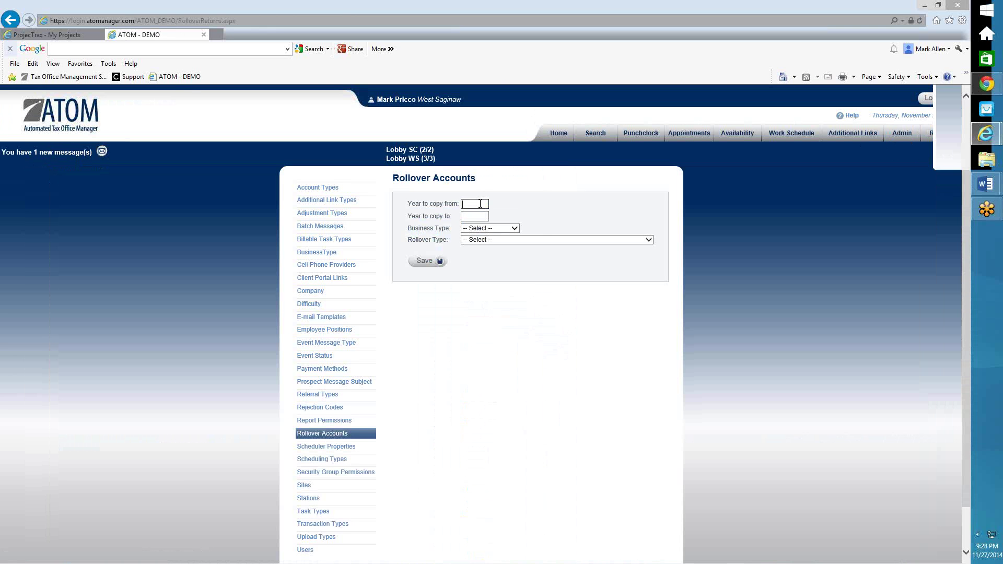
pyautogui.write('2014')
pyautogui.click(470, 216)
pyautogui.write('2015')
# Step: Roll over the Bookkeeping accounts using Copy Account Information And Open Office Events, and confirm the copy
pyautogui.click(514, 228)
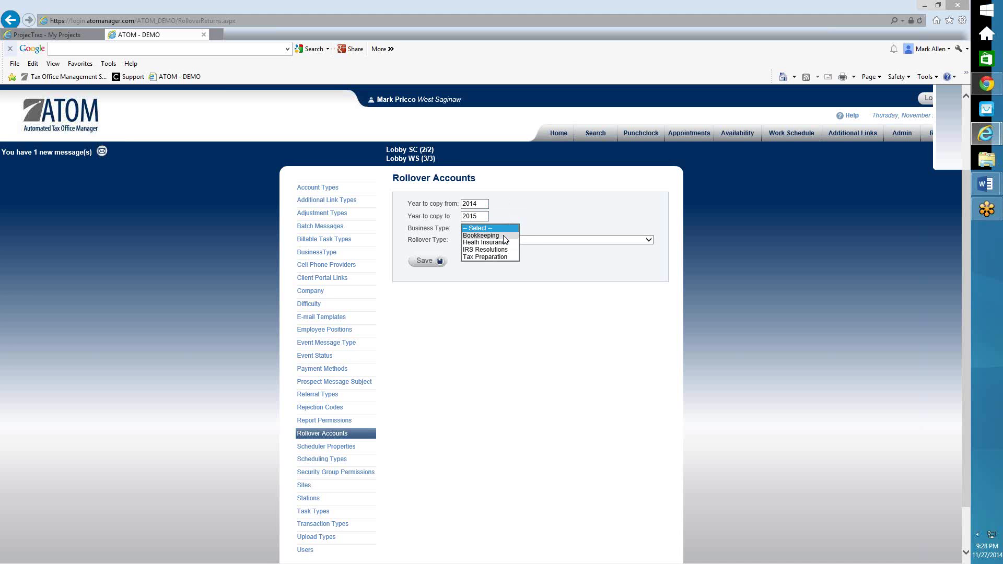
pyautogui.click(504, 234)
pyautogui.click(507, 240)
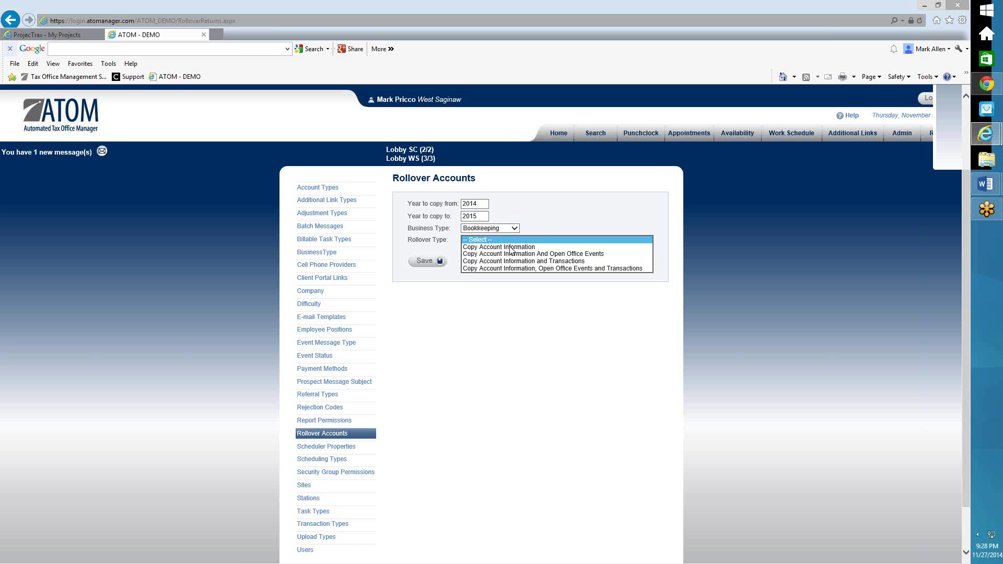
pyautogui.click(576, 255)
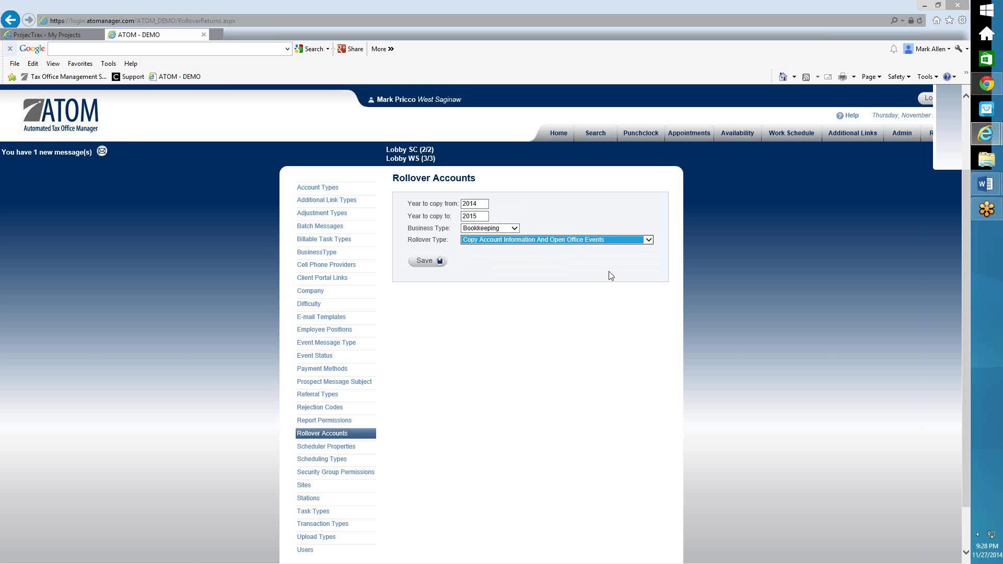
pyautogui.click(427, 266)
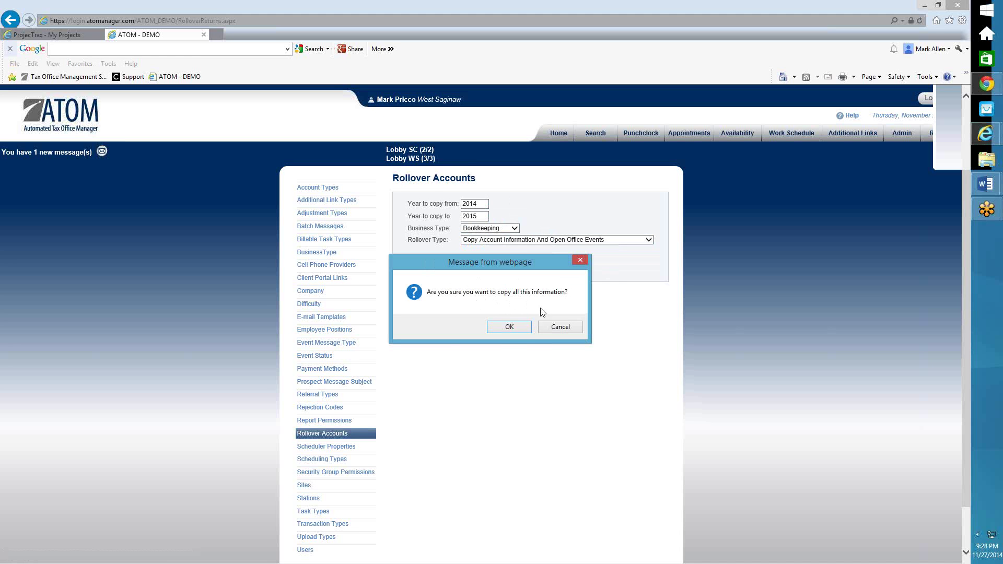
pyautogui.click(509, 327)
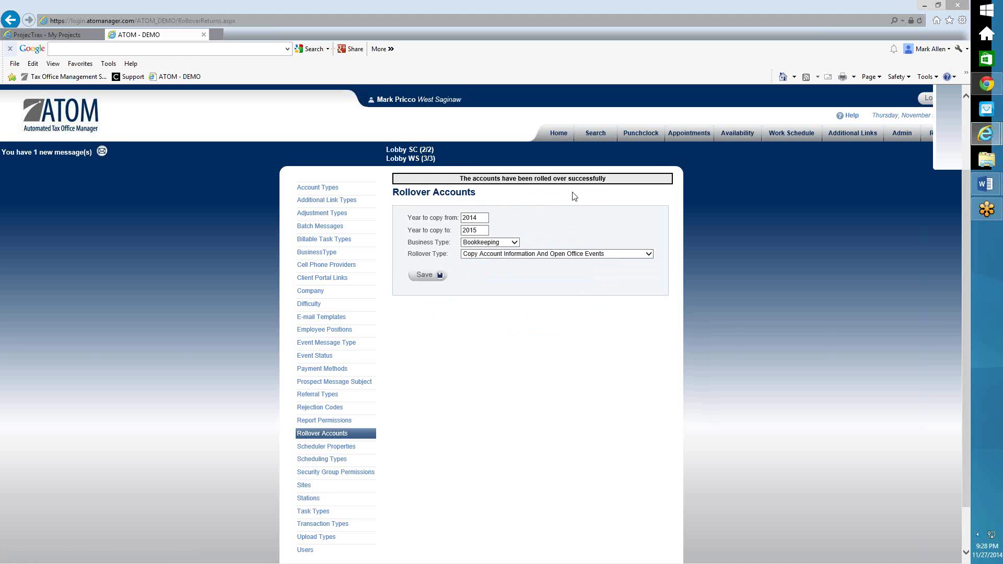
# Step: Search for the Bookkeeping accounts again to check the rolled-over records
pyautogui.click(596, 137)
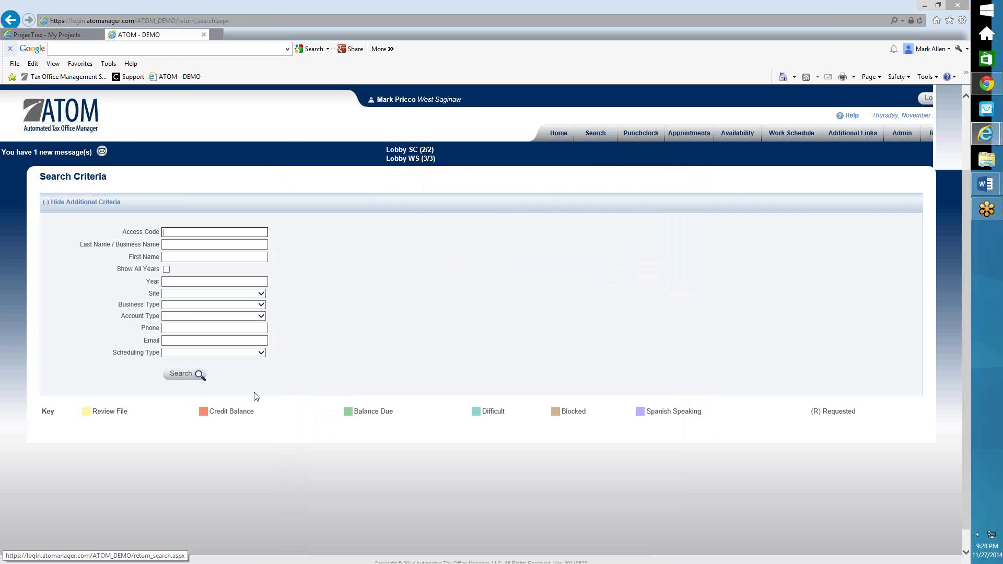
pyautogui.click(184, 304)
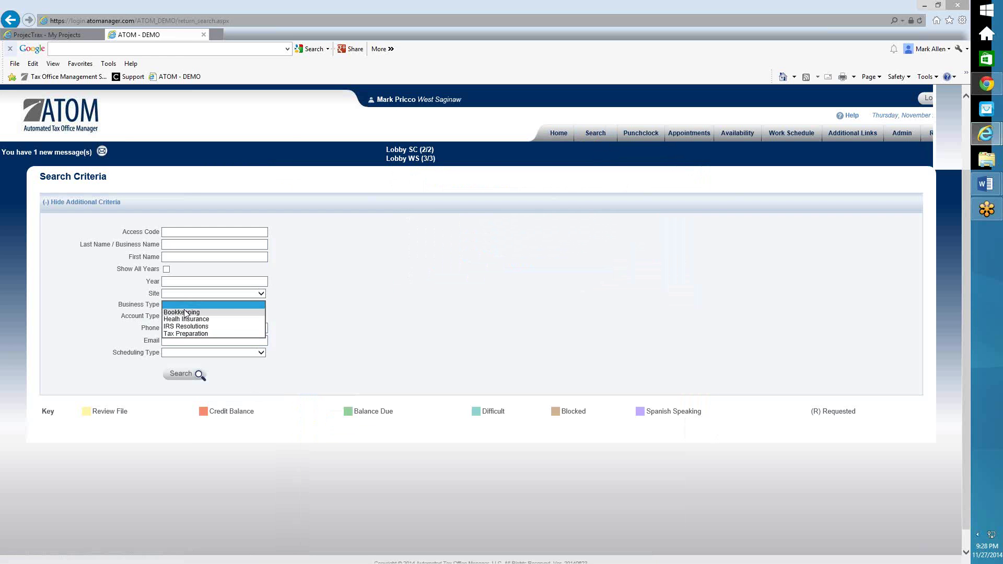
pyautogui.click(188, 316)
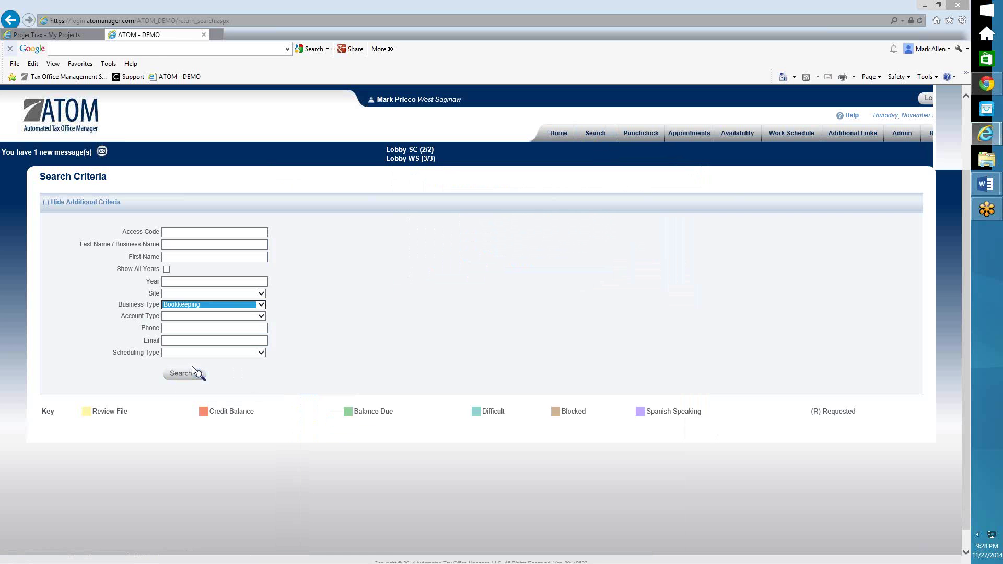
pyautogui.click(189, 376)
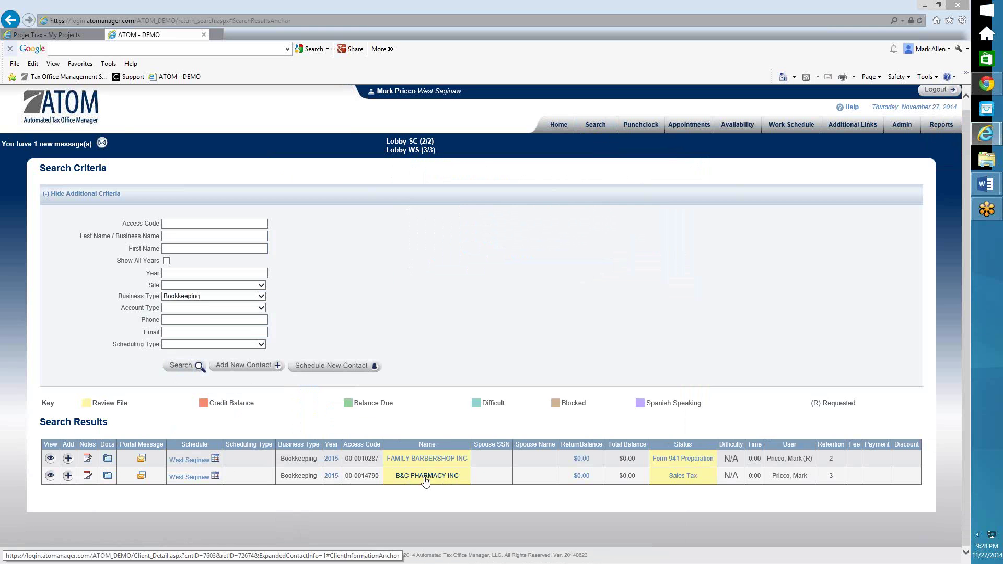
# Step: Open the B&C PHARMACY INC 2015 account and review its copied office events, transactions and other-year accounts
pyautogui.click(50, 476)
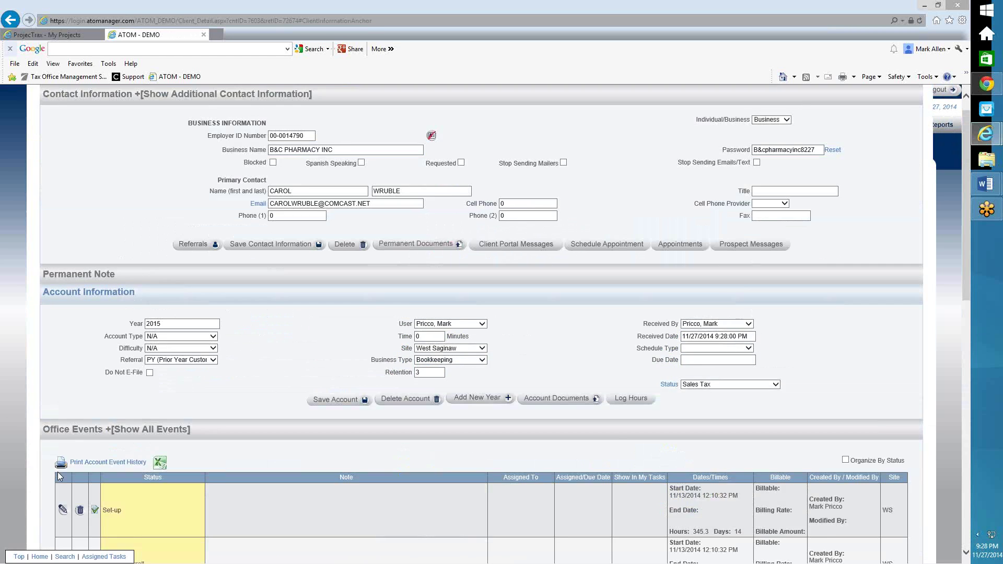
pyautogui.scroll(-3, 101, 417)
pyautogui.scroll(-1, 102, 417)
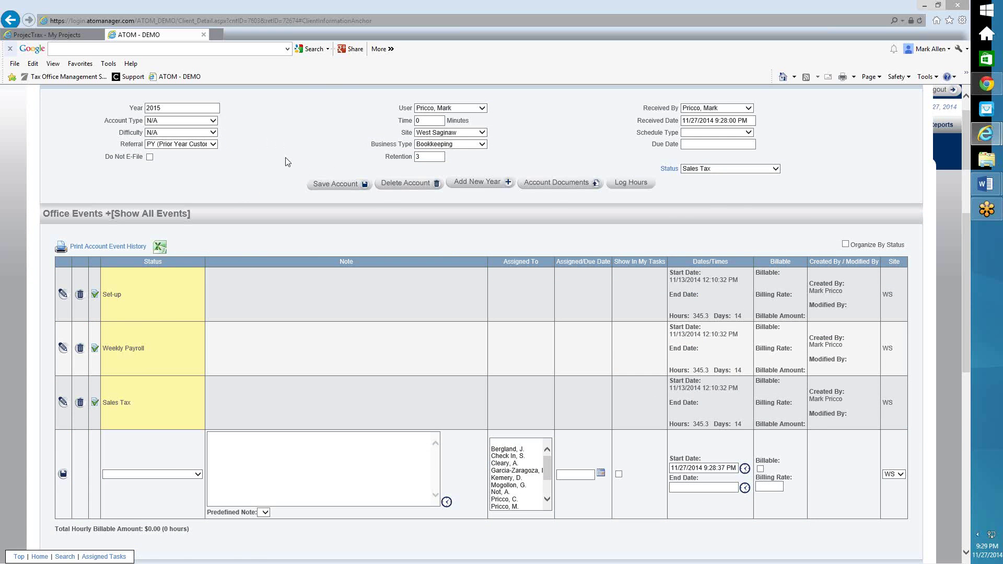
pyautogui.scroll(-7, 272, 293)
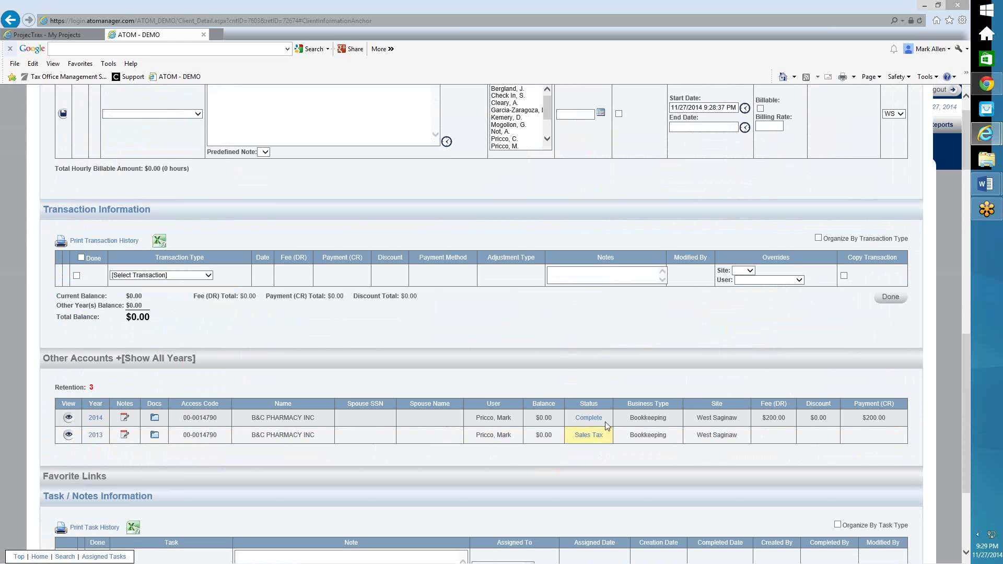
# Step: Open the client's 2014 account from the other accounts list and check its status, office events and transactions
pyautogui.click(67, 418)
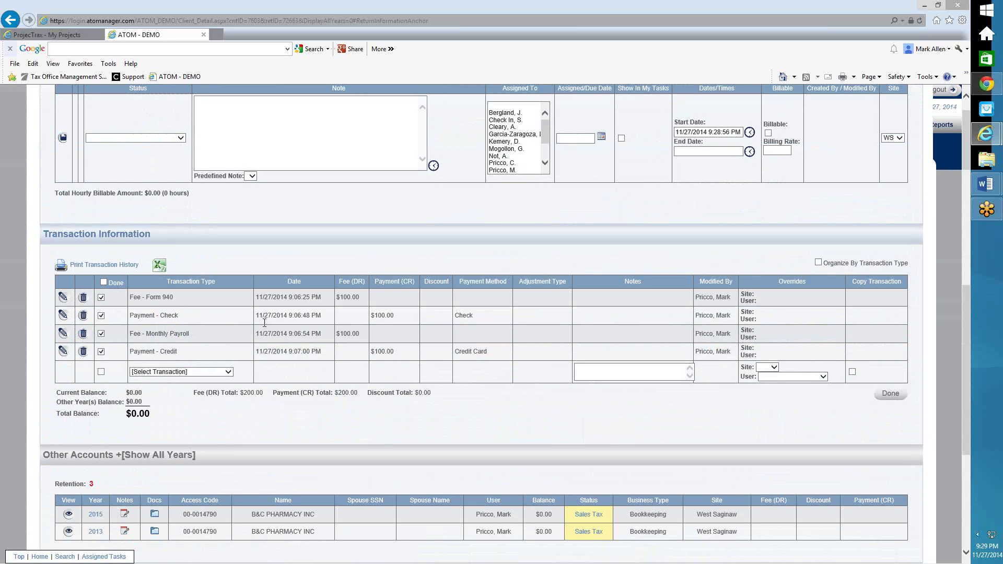
pyautogui.scroll(3, 248, 345)
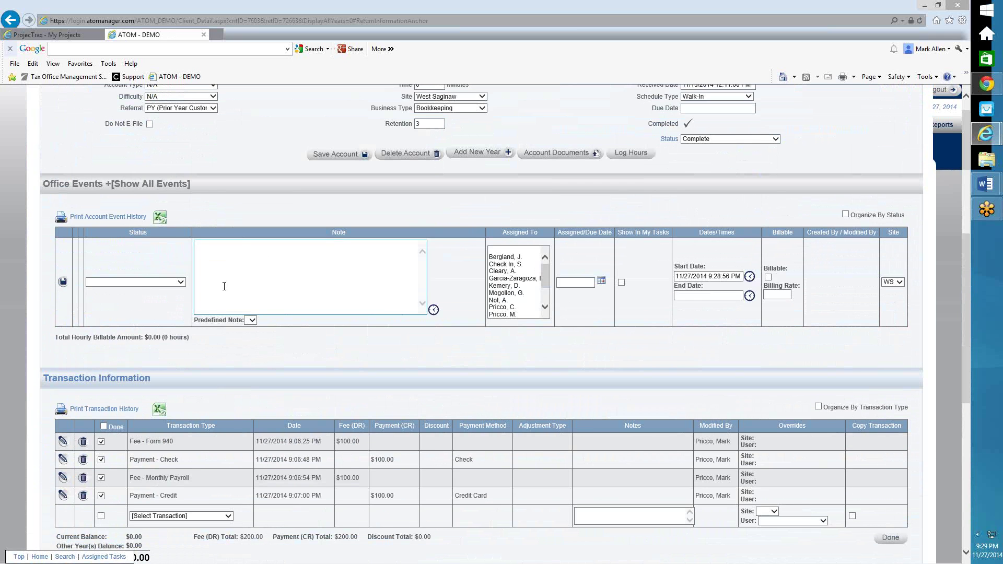
pyautogui.scroll(-4, 254, 298)
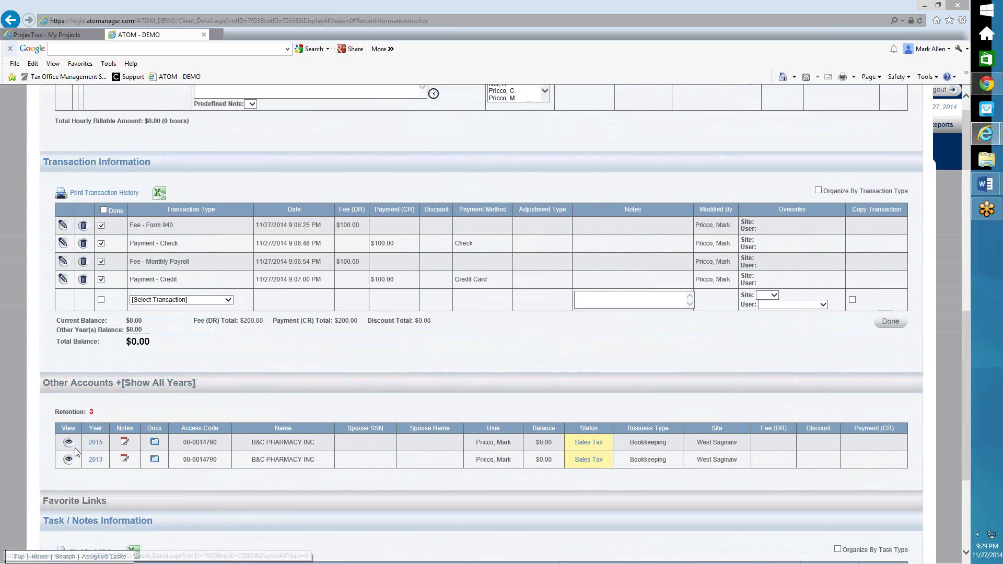
# Step: Open the client's 2015 account from the other accounts list and review its account information and office events
pyautogui.click(69, 443)
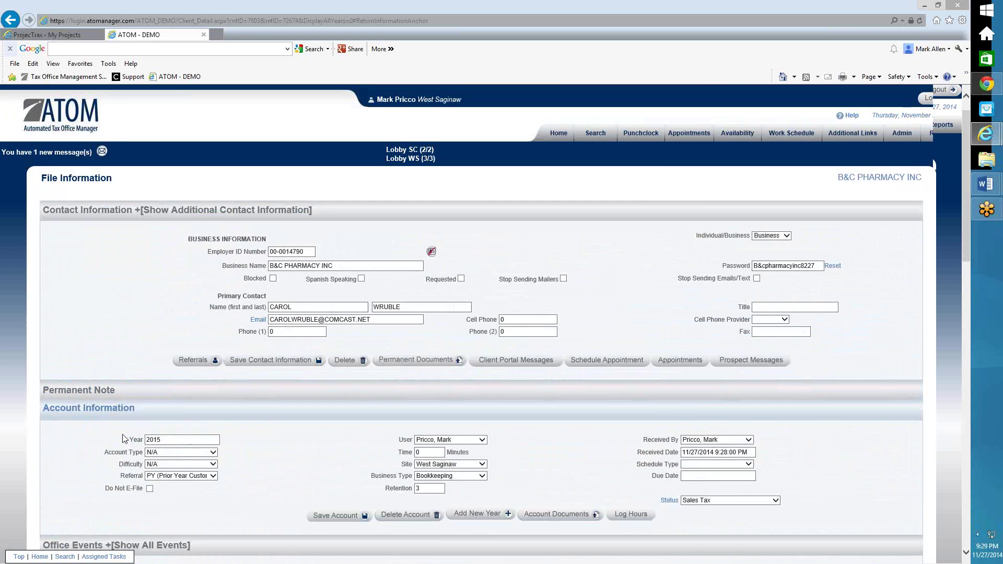
pyautogui.scroll(-2, 125, 436)
pyautogui.scroll(1, 127, 433)
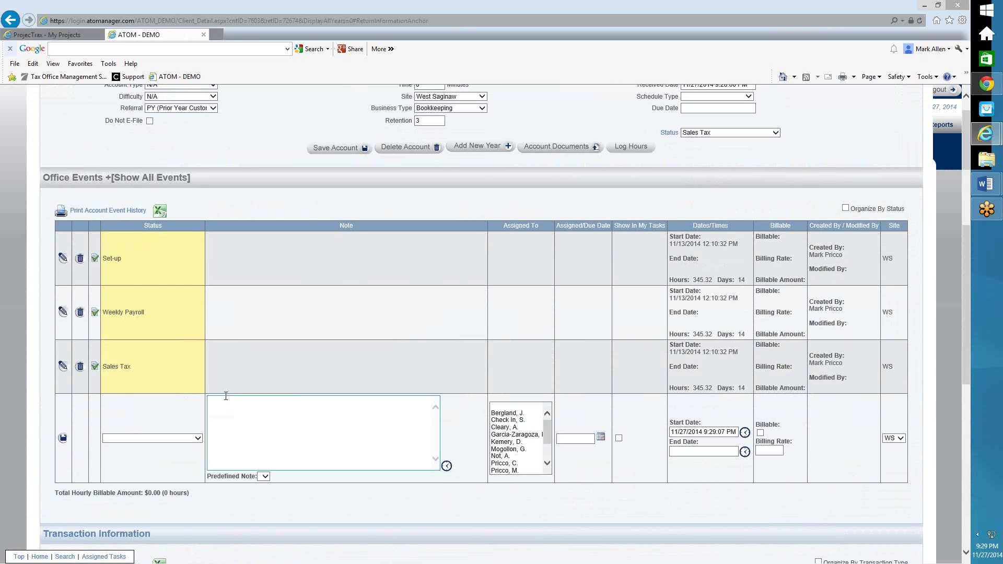
pyautogui.scroll(4, 376, 324)
pyautogui.scroll(-2, 261, 428)
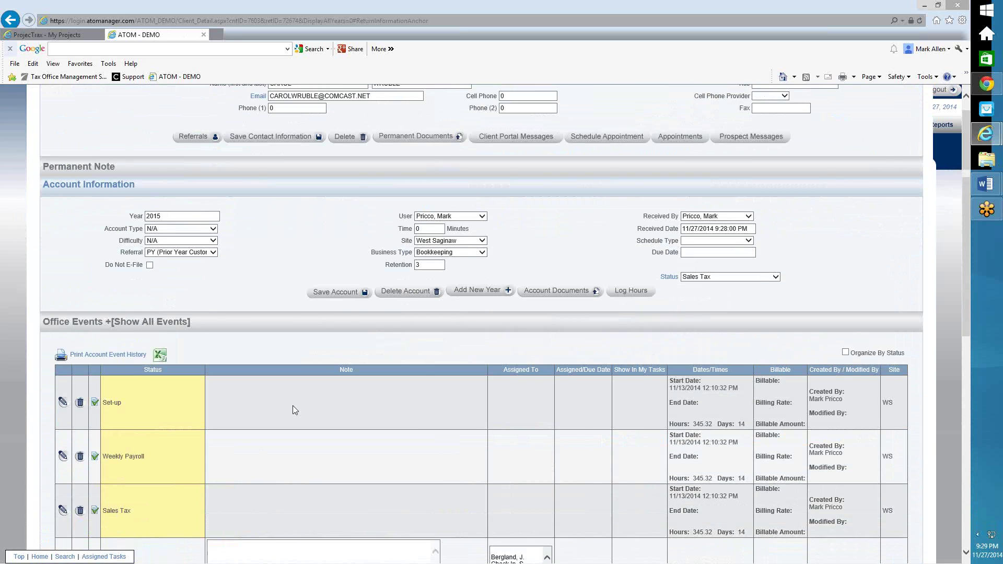
# Step: Go to the Rollover Accounts page in the administration area
pyautogui.scroll(5, 292, 410)
pyautogui.click(903, 137)
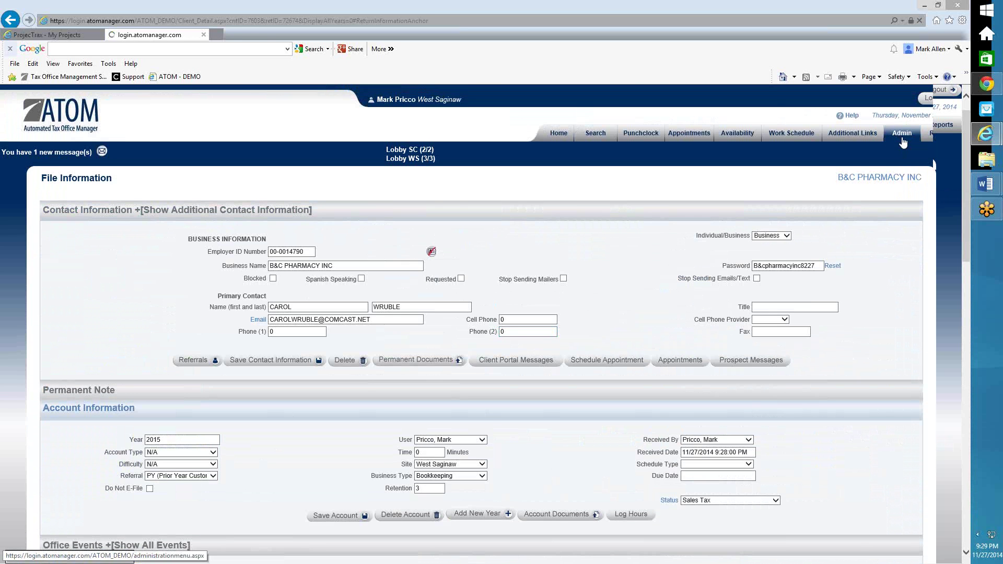
pyautogui.scroll(-2, 540, 329)
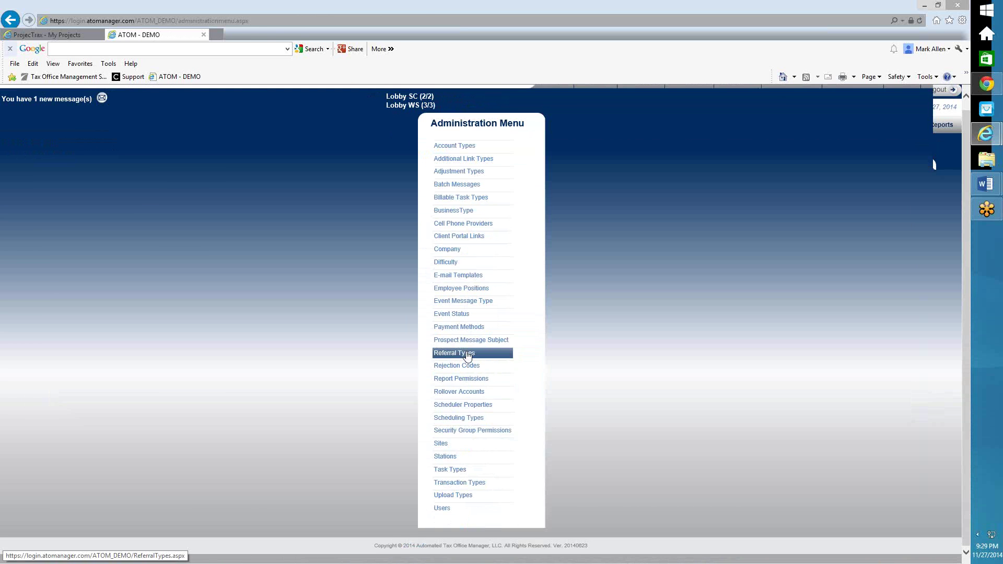
pyautogui.click(460, 389)
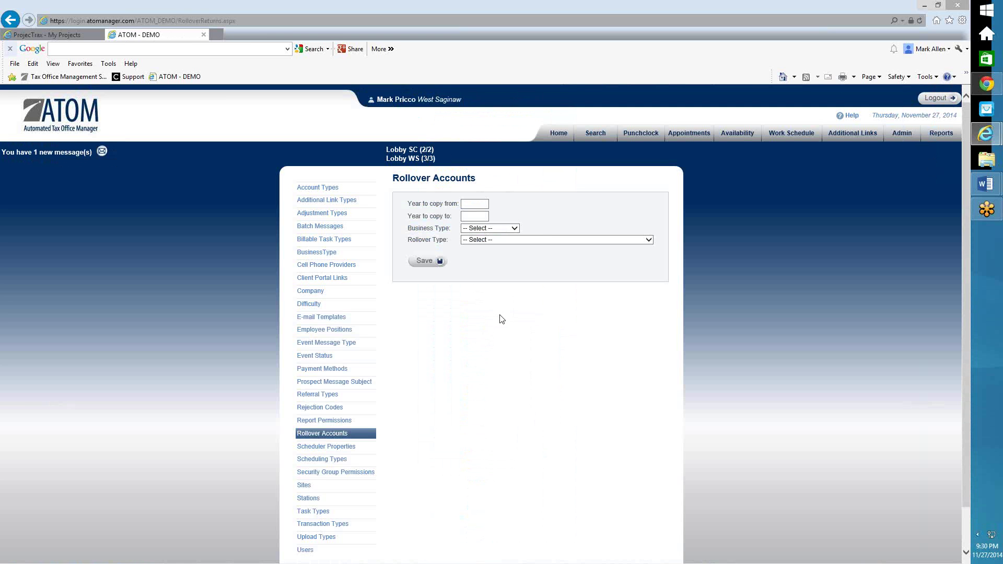
# Step: Fill in the rollover form to copy from 2013 to 2012 for Tax Preparation, using Copy Account Information as the rollover type
pyautogui.click(475, 205)
pyautogui.write('2013')
pyautogui.click(481, 216)
pyautogui.write('2012')
pyautogui.click(486, 228)
pyautogui.click(482, 257)
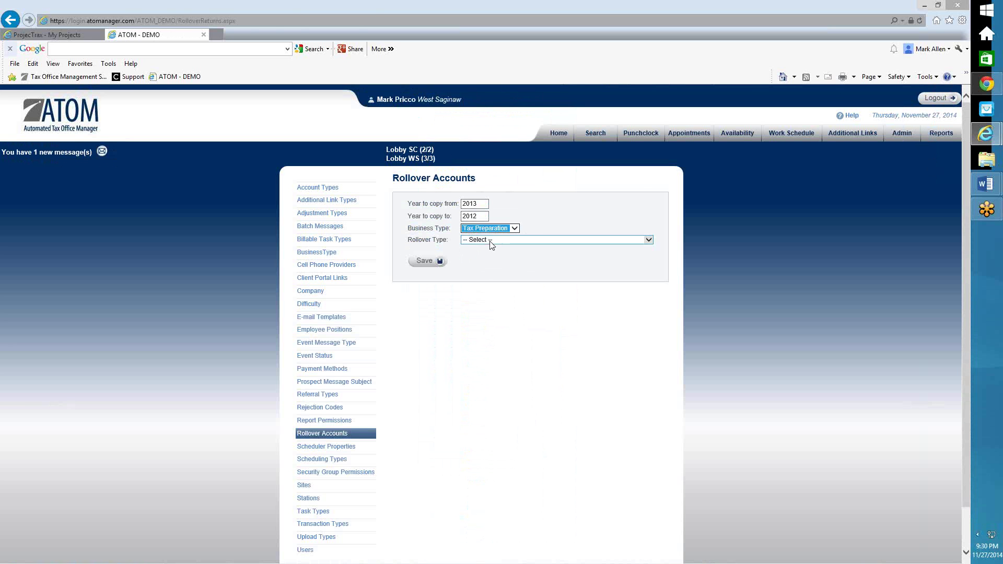
pyautogui.click(491, 240)
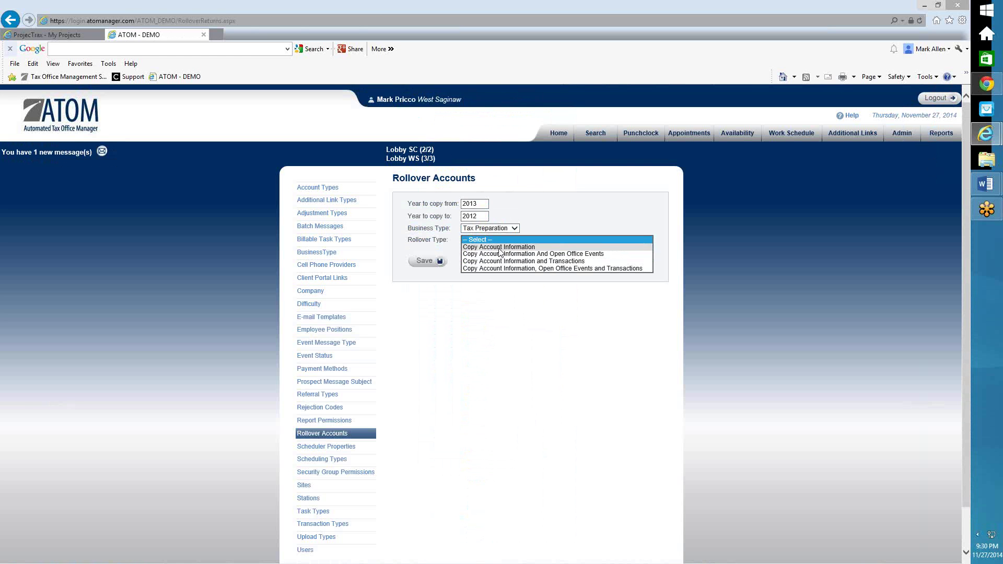
pyautogui.click(526, 248)
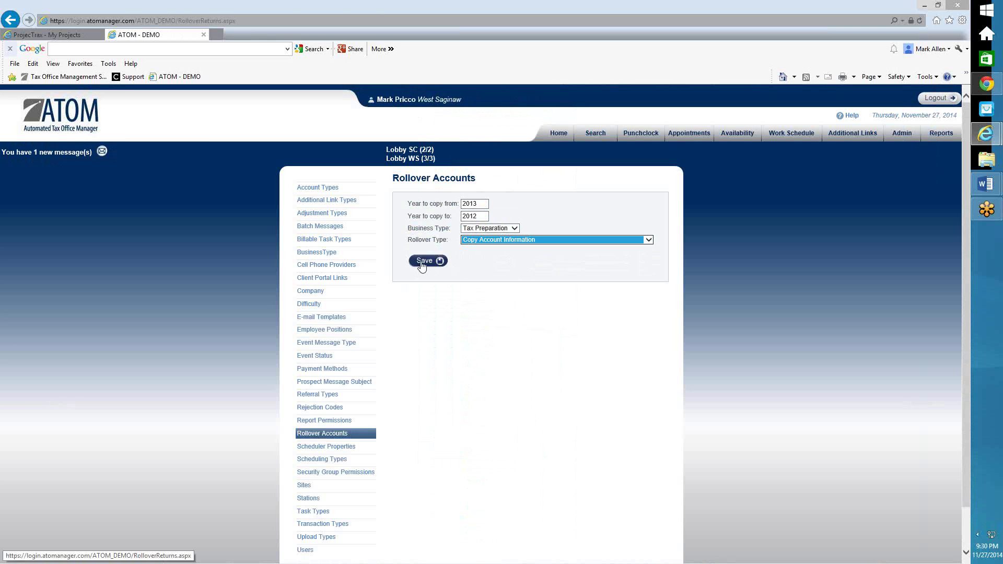